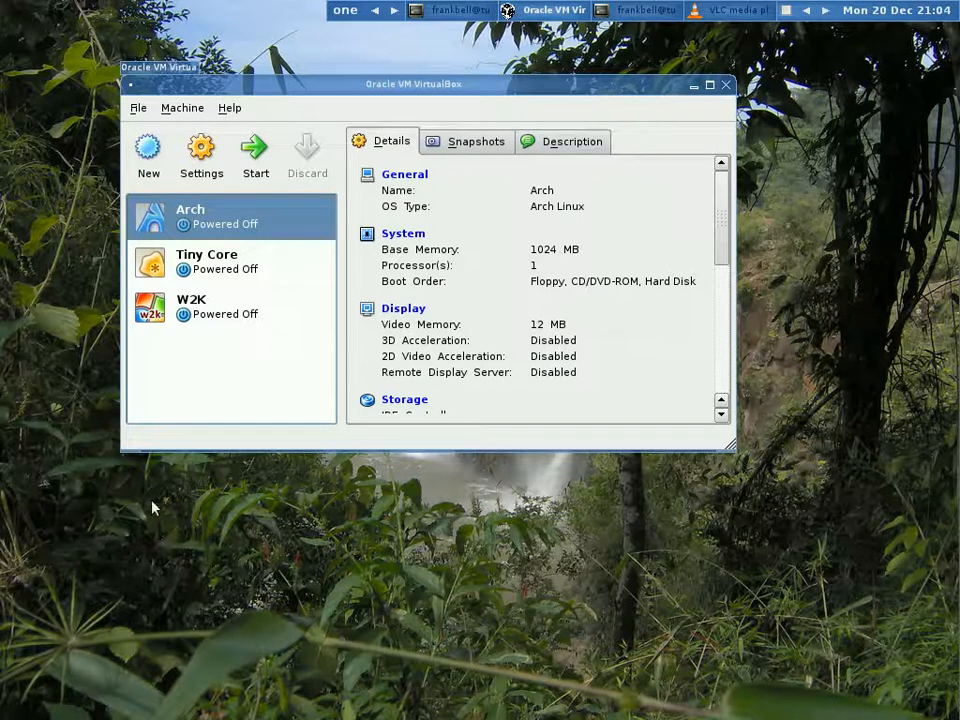
# - Look through the details of the Tiny Core, W2K and Arch machines and view the new virtual machine wizard's welcome page before cancelling it
pyautogui.click(224, 273)
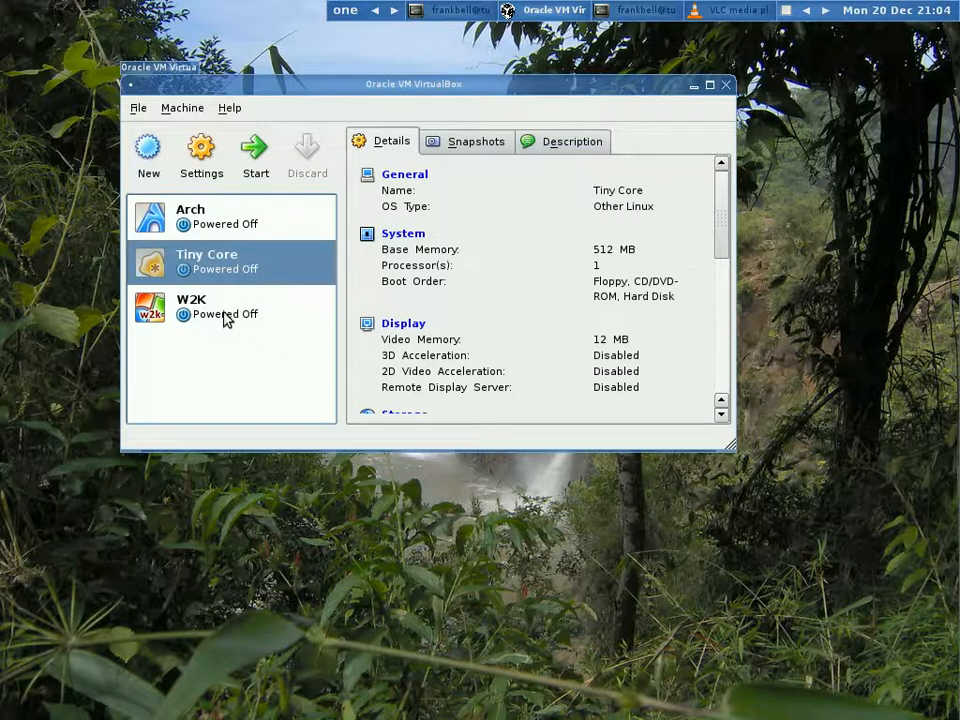
pyautogui.click(225, 317)
pyautogui.click(217, 224)
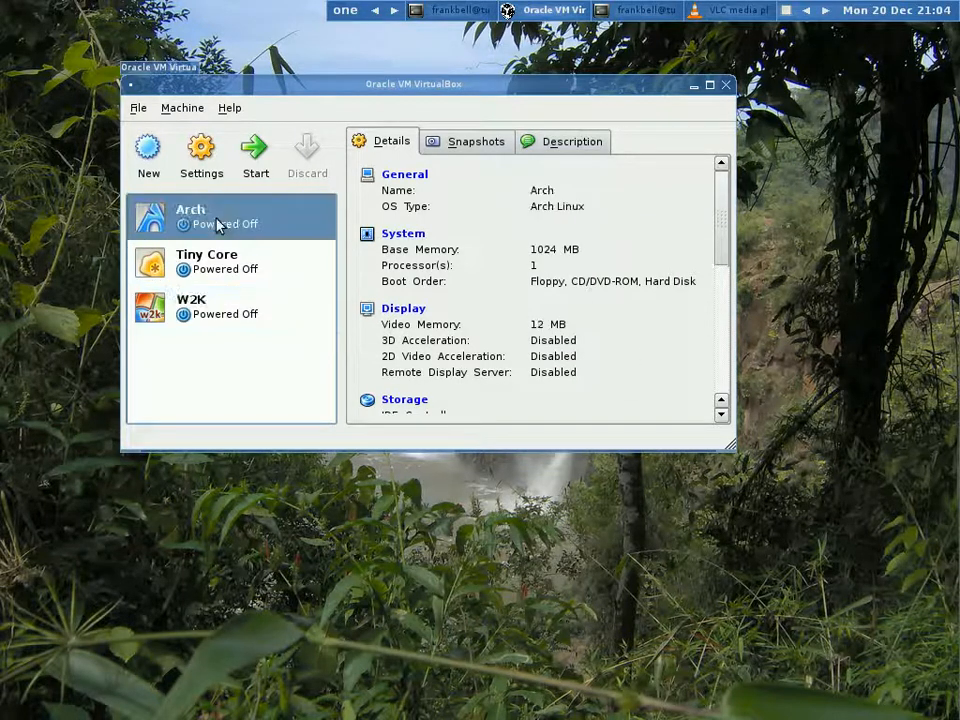
pyautogui.moveTo(724, 257)
pyautogui.mouseDown()
pyautogui.moveTo(722, 306)
pyautogui.moveTo(722, 247)
pyautogui.mouseUp()
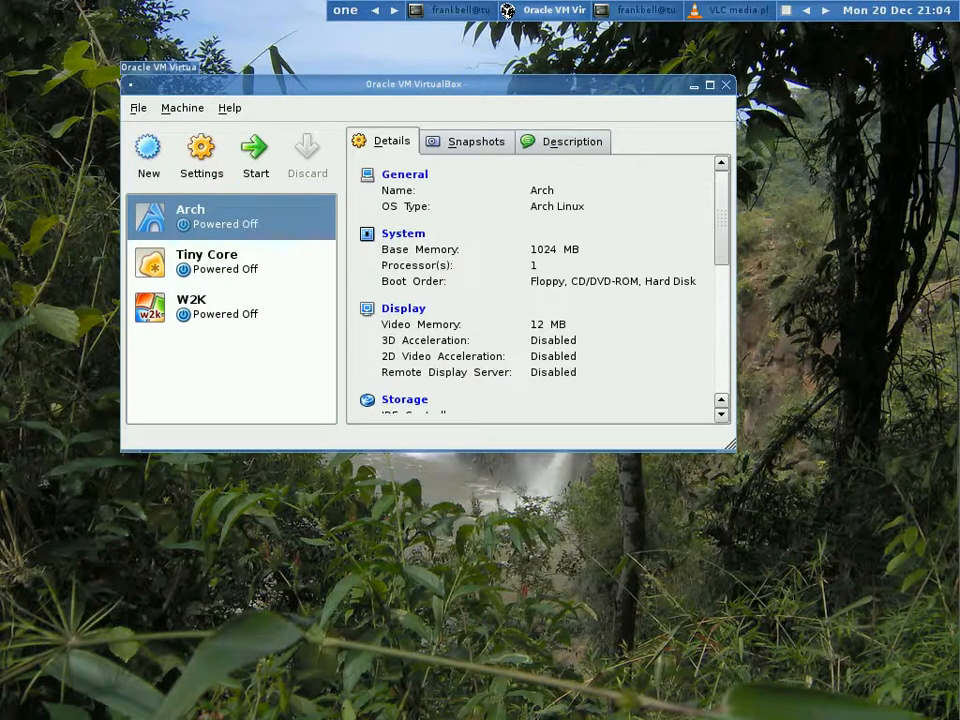
pyautogui.click(147, 152)
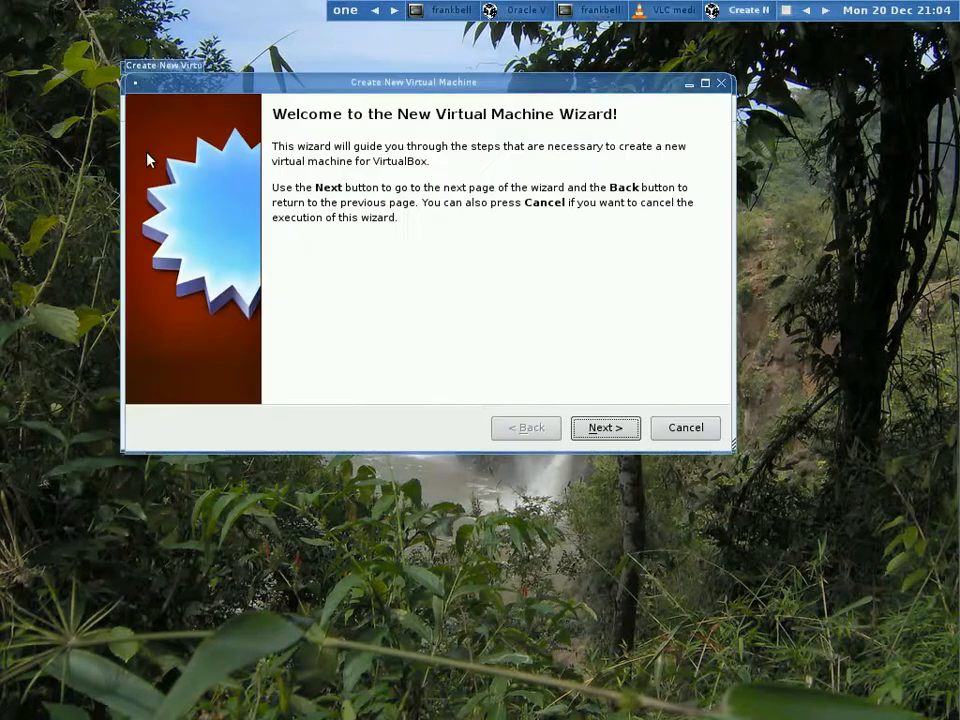
pyautogui.click(699, 428)
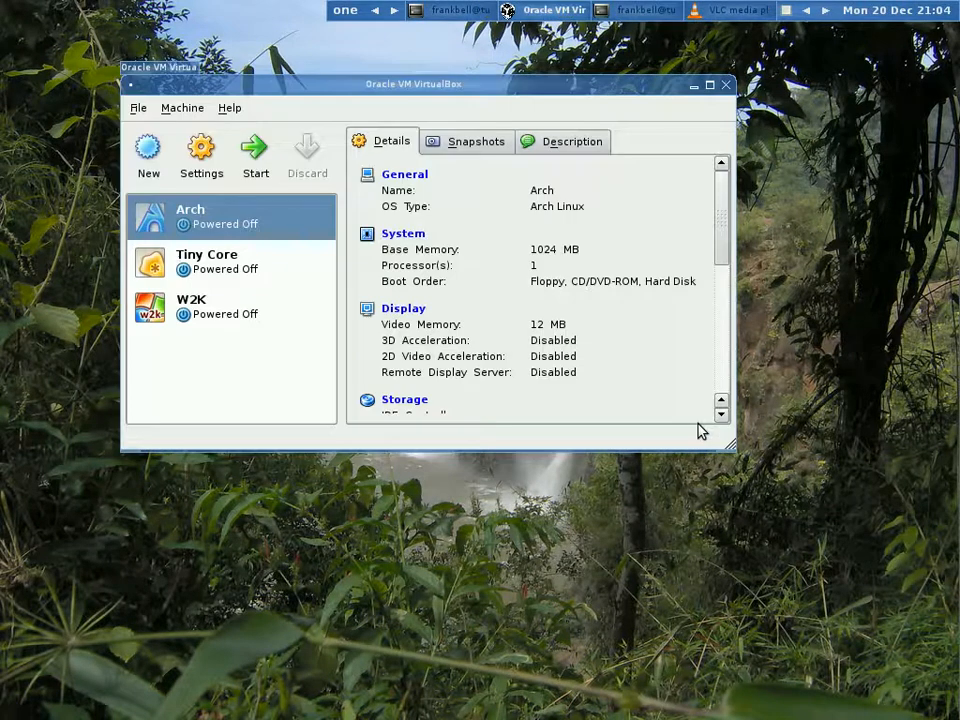
# - Review the Arch machine's General, System and Network settings, including the adapter attachment and name options, and leave without saving
pyautogui.click(200, 157)
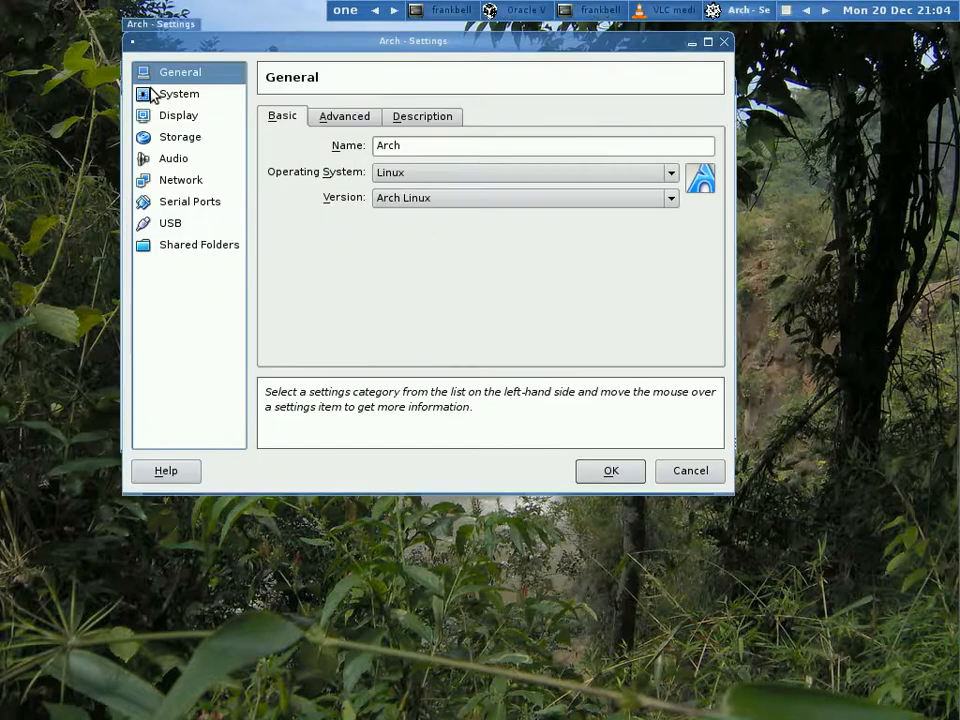
pyautogui.click(165, 97)
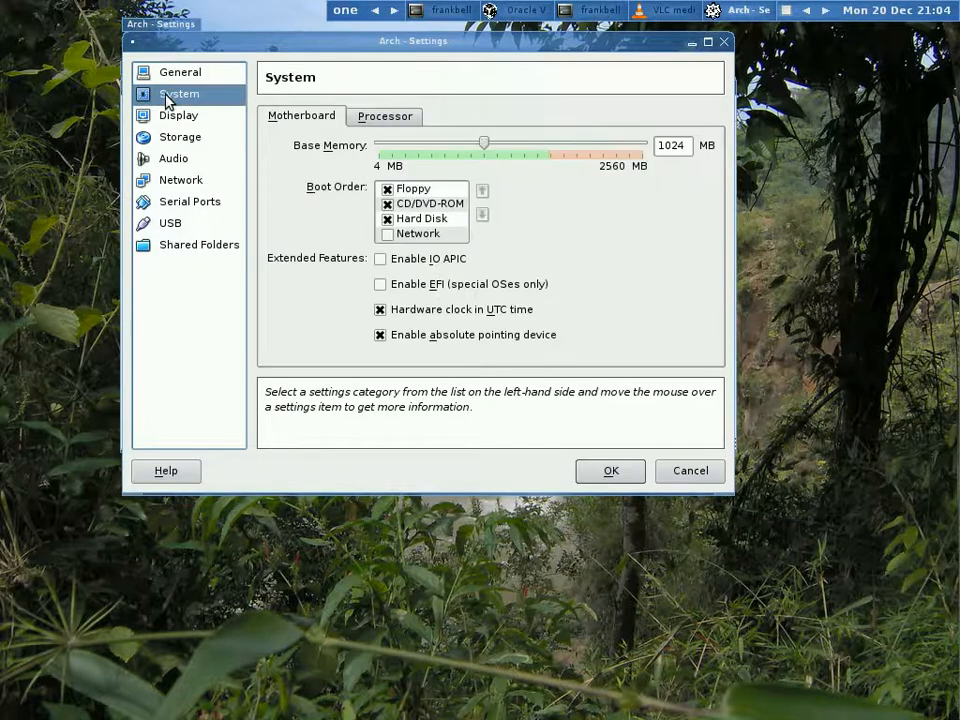
pyautogui.click(181, 183)
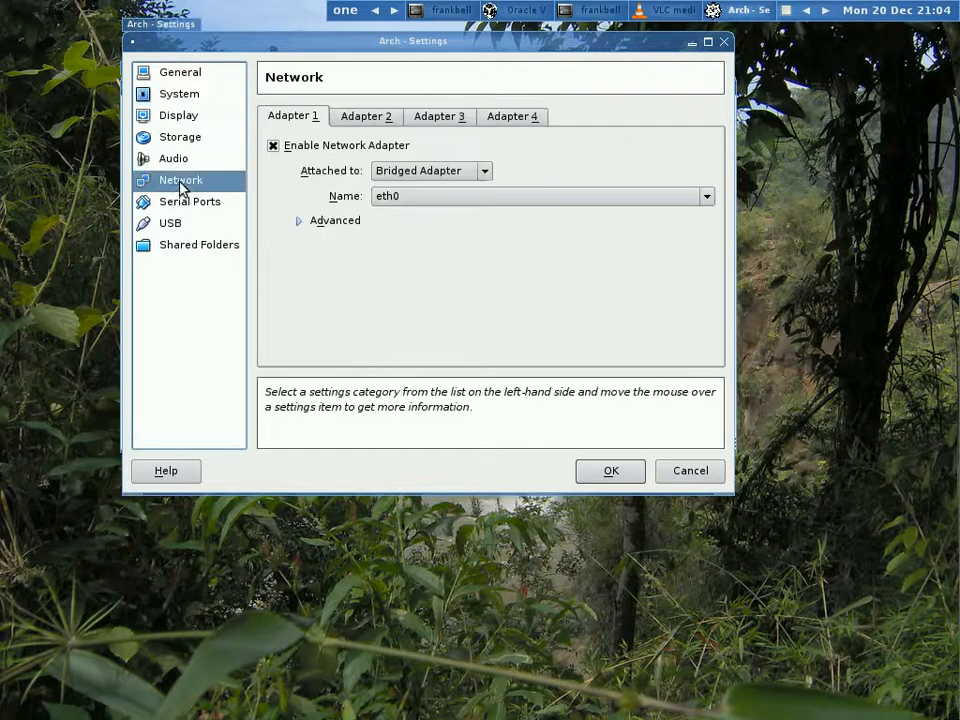
pyautogui.click(705, 198)
pyautogui.click(707, 197)
pyautogui.click(487, 172)
pyautogui.click(487, 172)
pyautogui.click(692, 472)
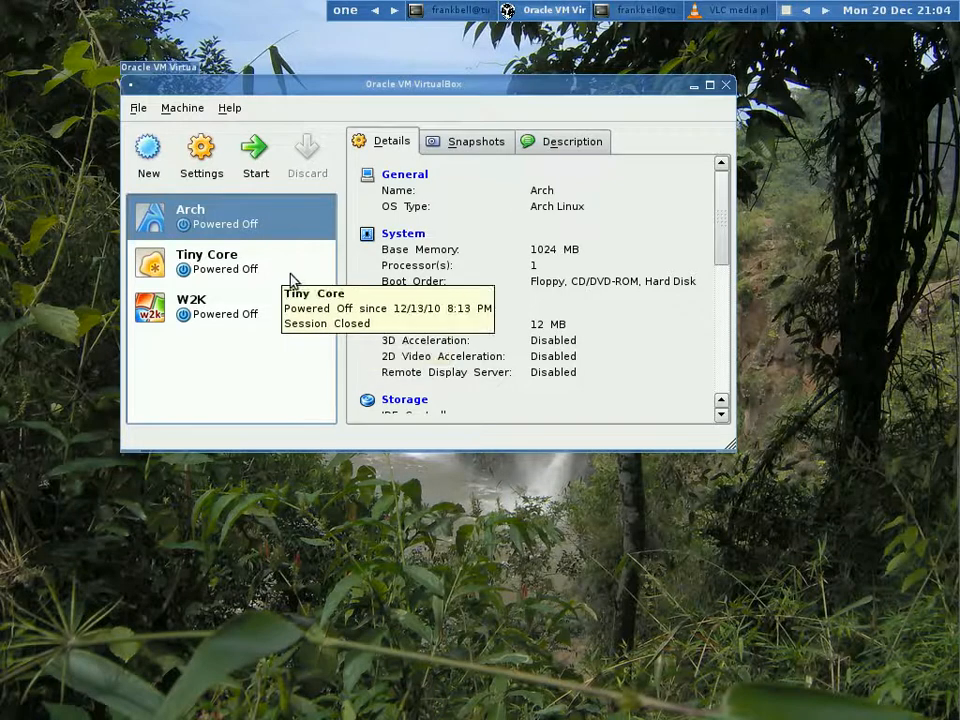
# - Start the Arch virtual machine and log in at its console as archie with the account password
pyautogui.click(254, 153)
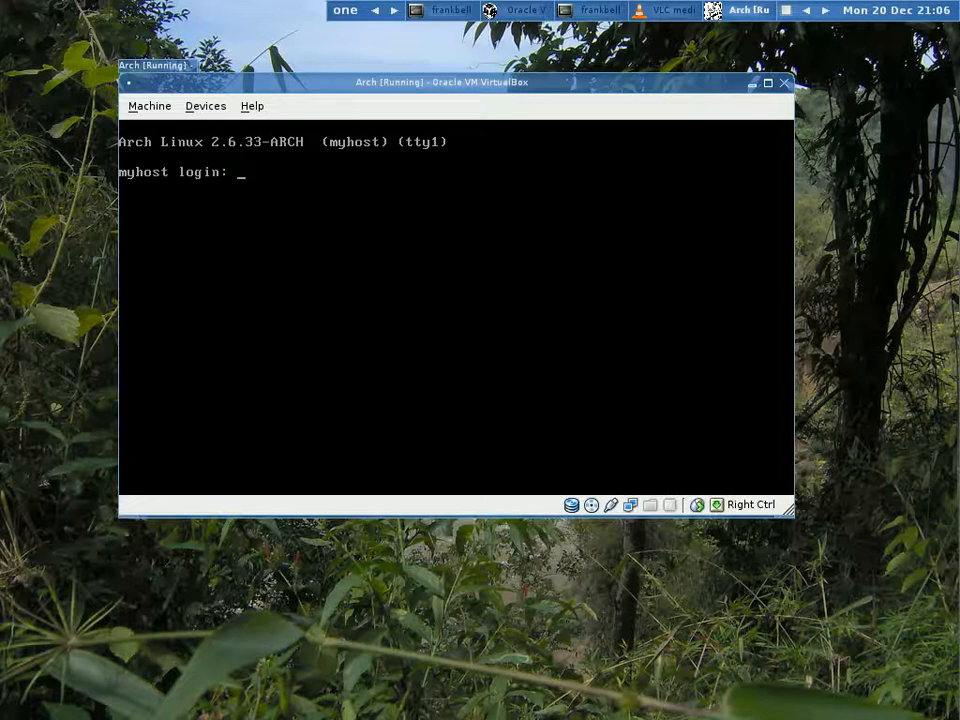
pyautogui.write('archie')
pyautogui.press('Return')
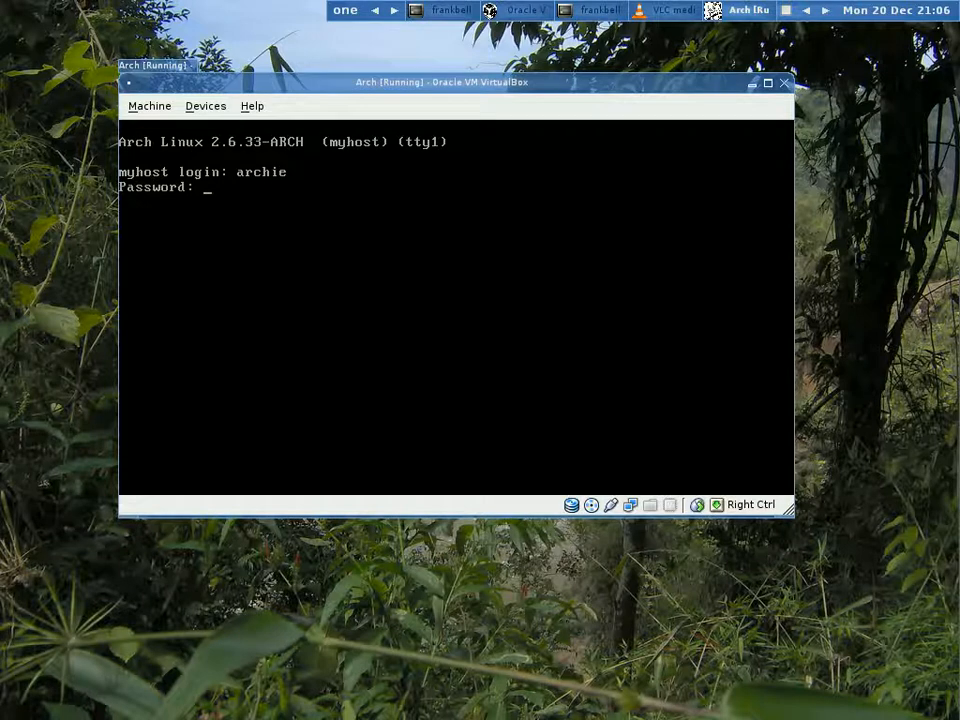
pyautogui.press('Return')
# - Launch the guest's Fluxbox desktop with startx and view the placement options of its toolbar
pyautogui.write('startx')
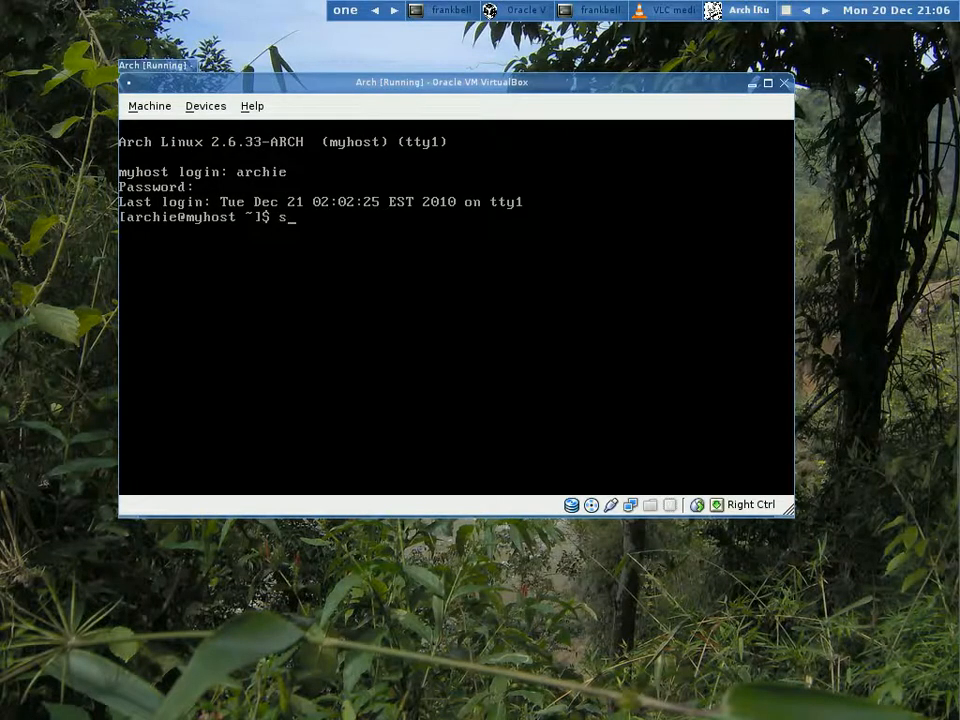
pyautogui.press('Return')
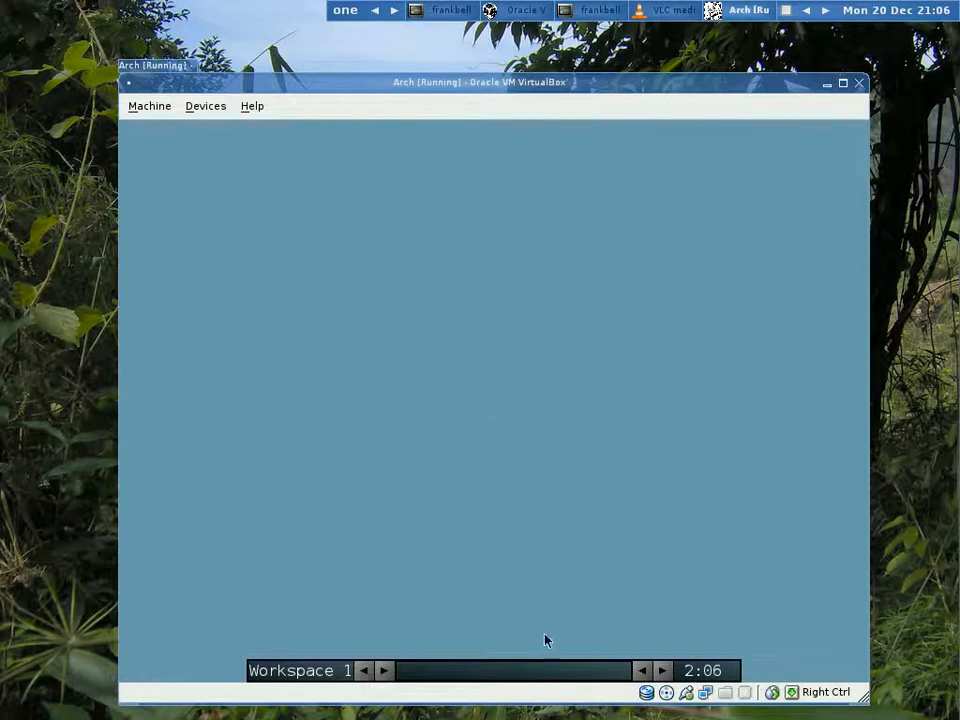
pyautogui.rightClick(574, 679)
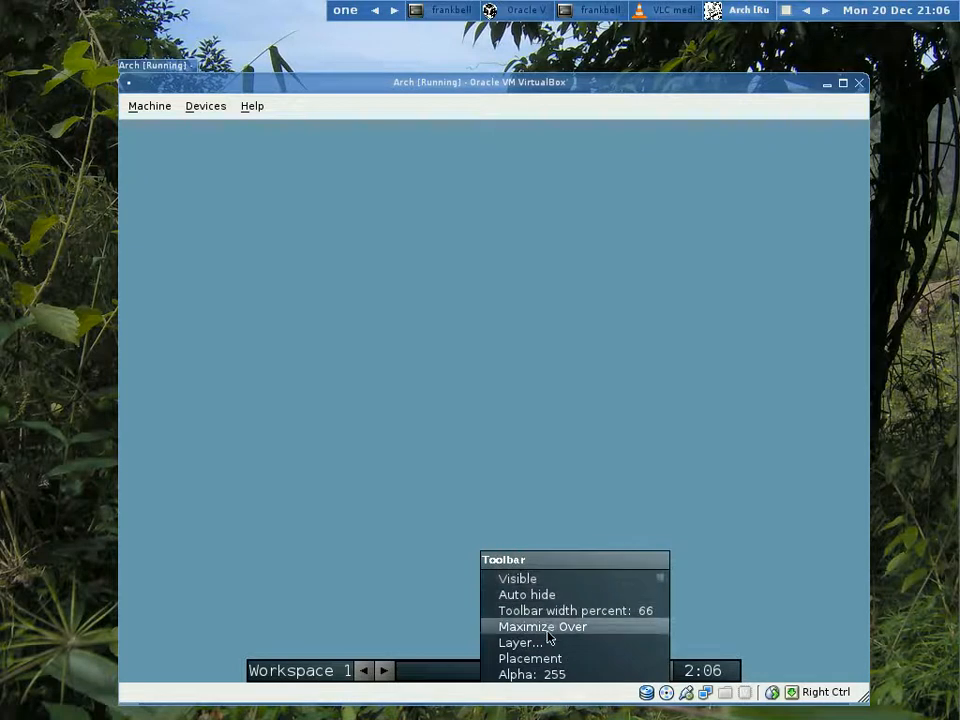
pyautogui.moveTo(535, 660)
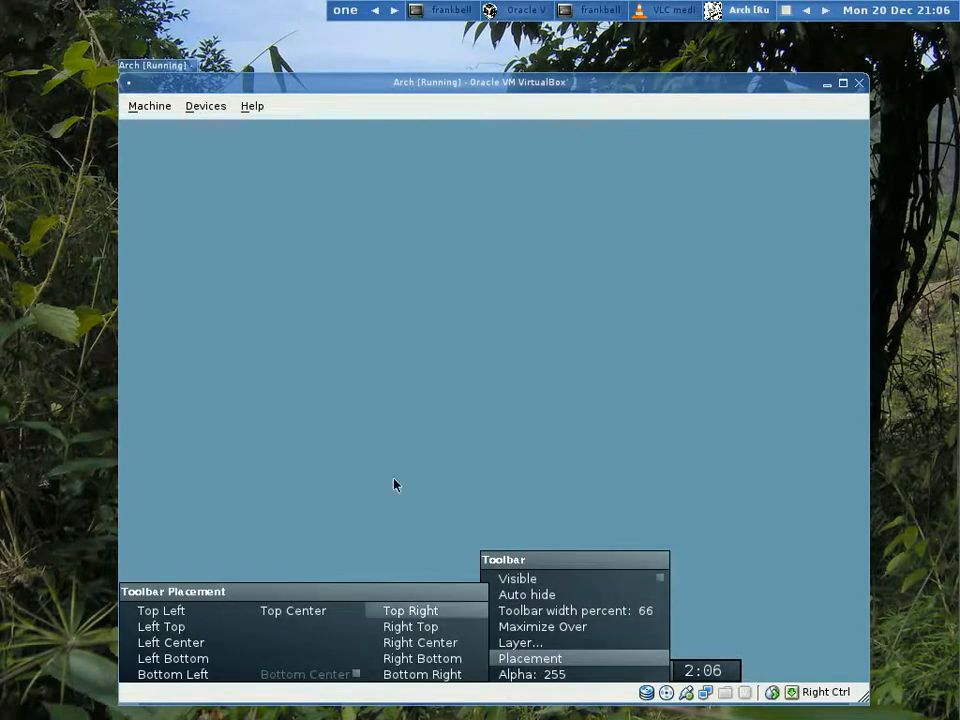
pyautogui.click(381, 370)
# - Look at the guest's Fluxbox configuration entries and system styles, and open an xterm
pyautogui.rightClick(553, 227)
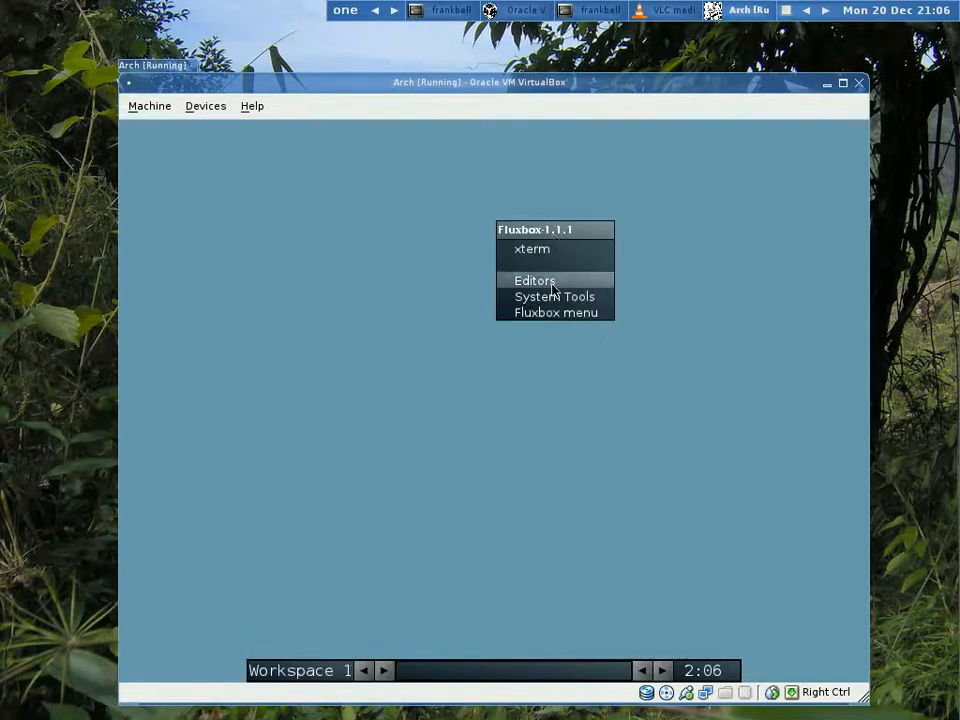
pyautogui.moveTo(554, 300)
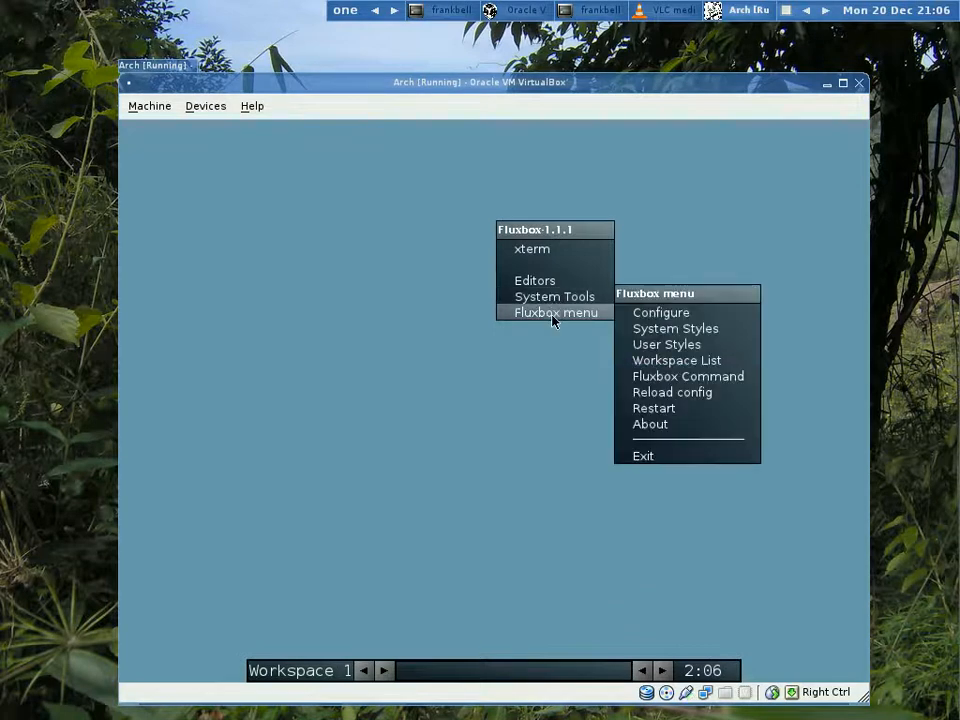
pyautogui.moveTo(684, 324)
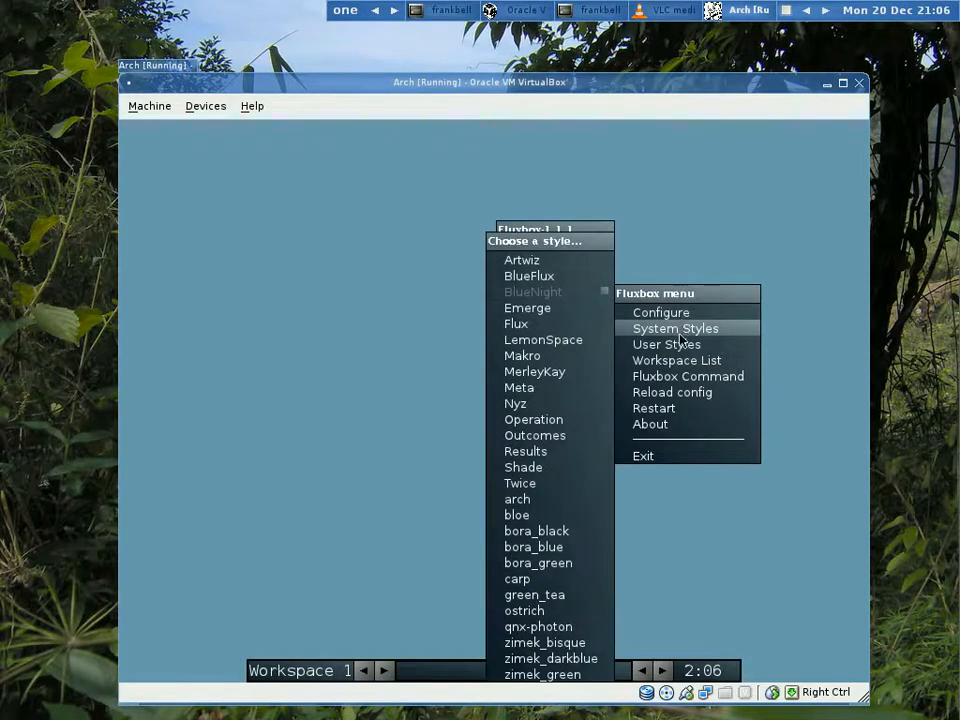
pyautogui.moveTo(680, 366)
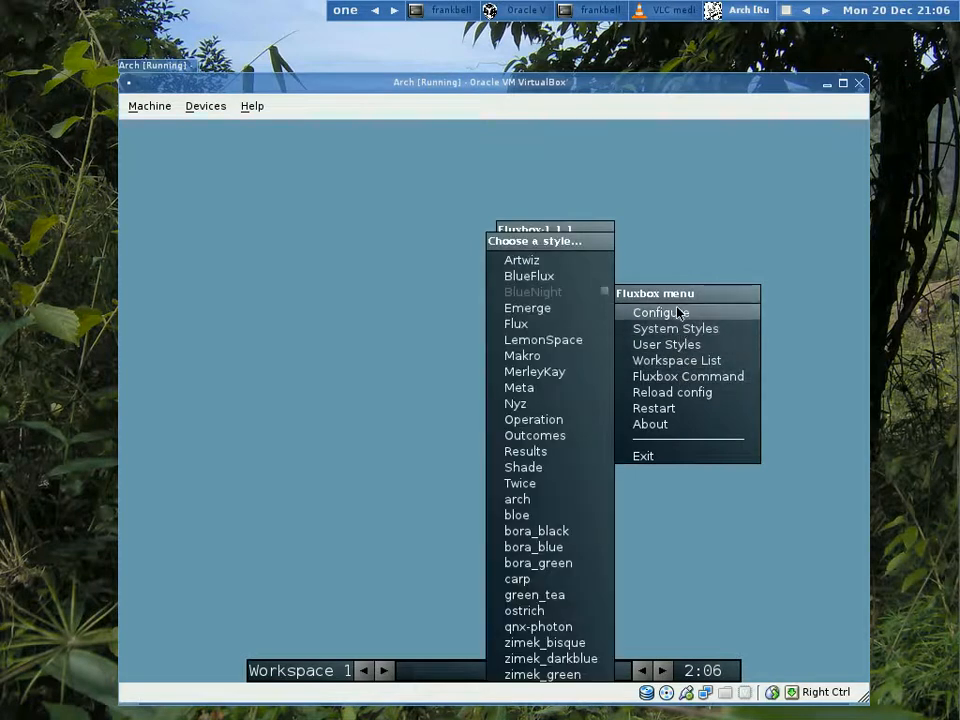
pyautogui.click(534, 250)
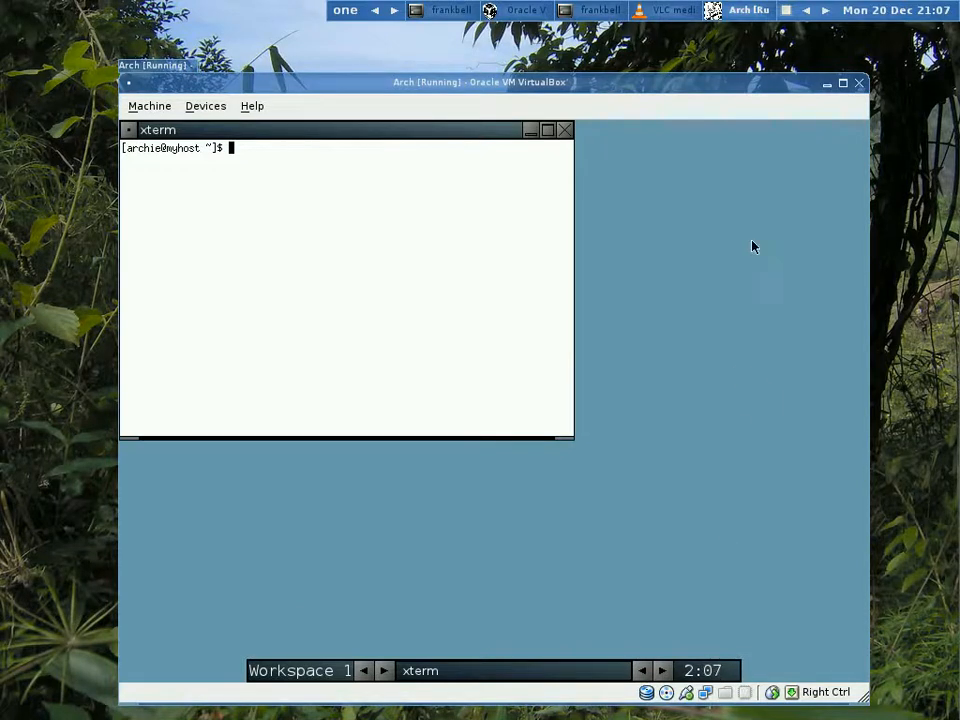
# - Roll the Arch machine window up to its title bar, unroll it, and roll it up again
pyautogui.doubleClick(787, 81)
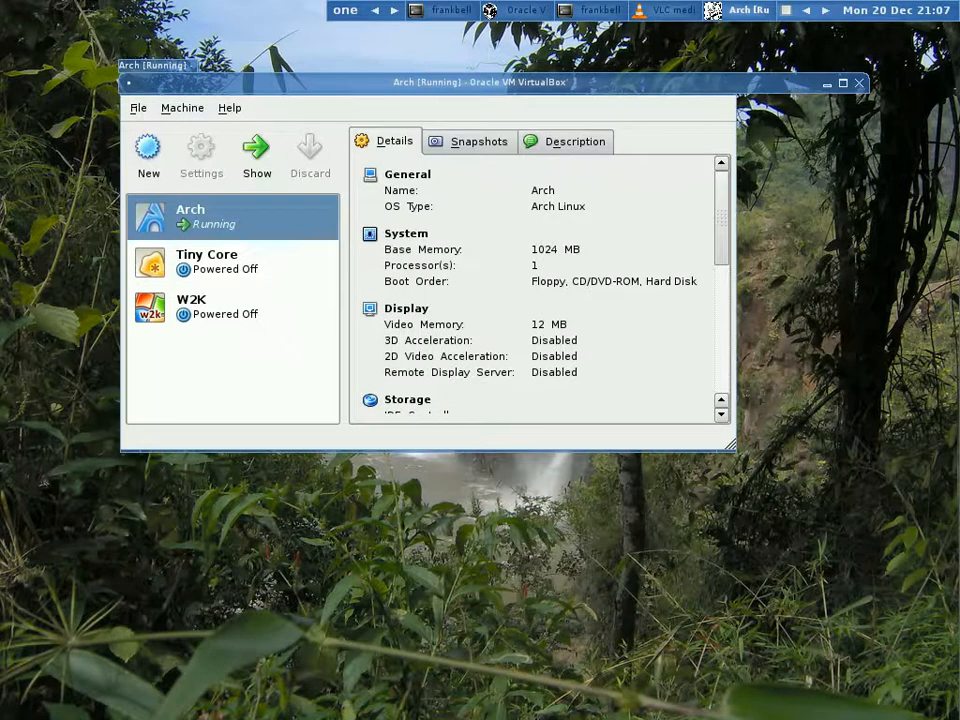
pyautogui.doubleClick(348, 82)
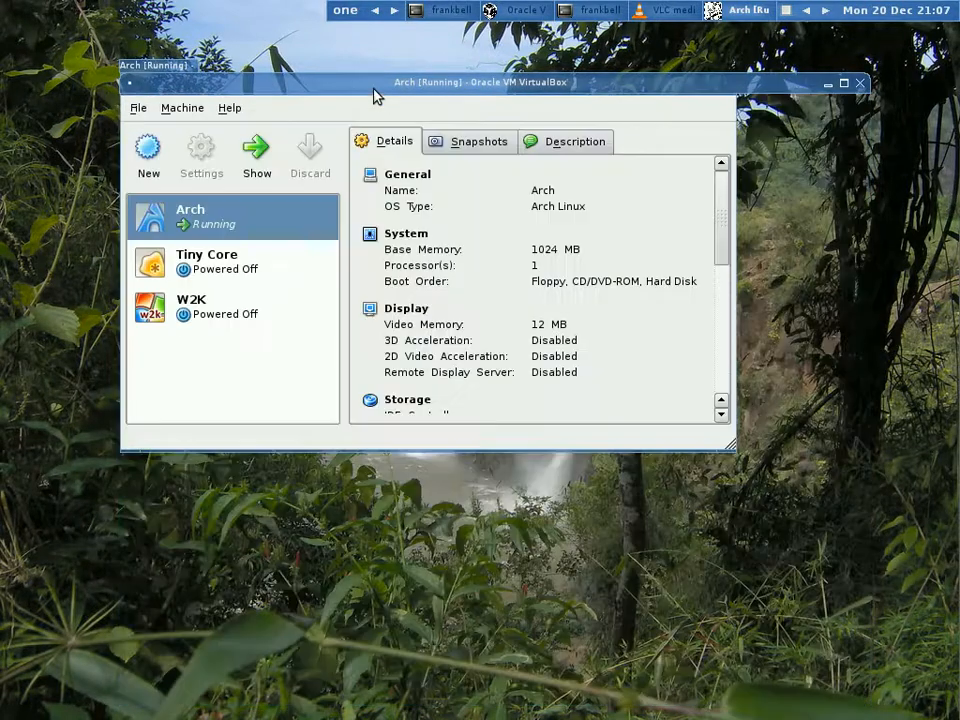
pyautogui.doubleClick(373, 86)
# - View the host's Fluxbox desktop menu on workspace two, and return to workspace one to unroll the Arch machine window
pyautogui.click(394, 10)
pyautogui.rightClick(475, 163)
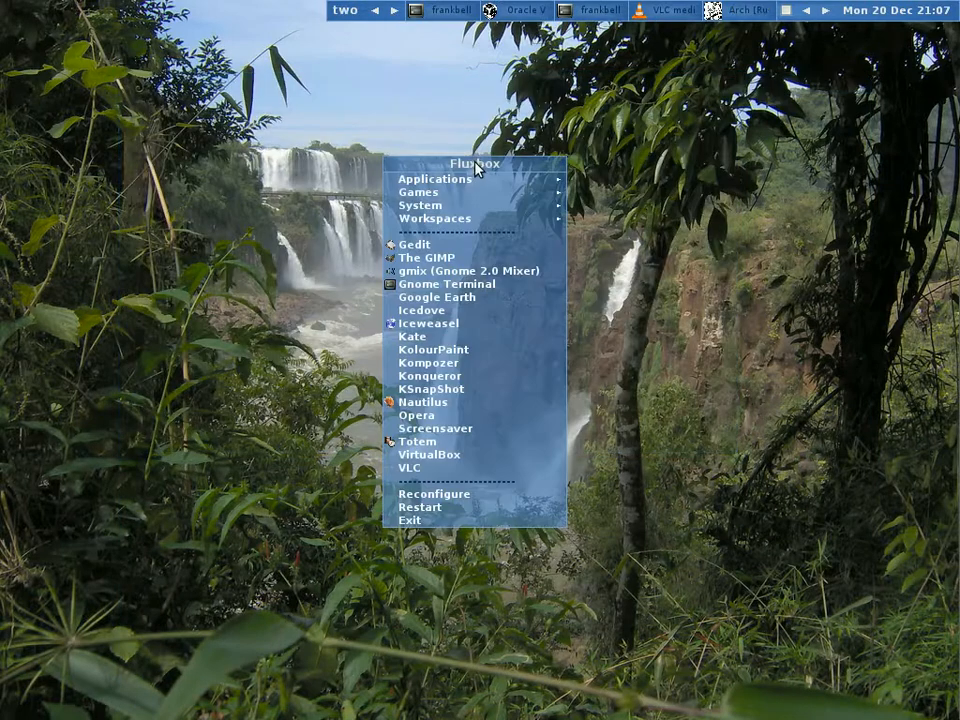
pyautogui.click(383, 63)
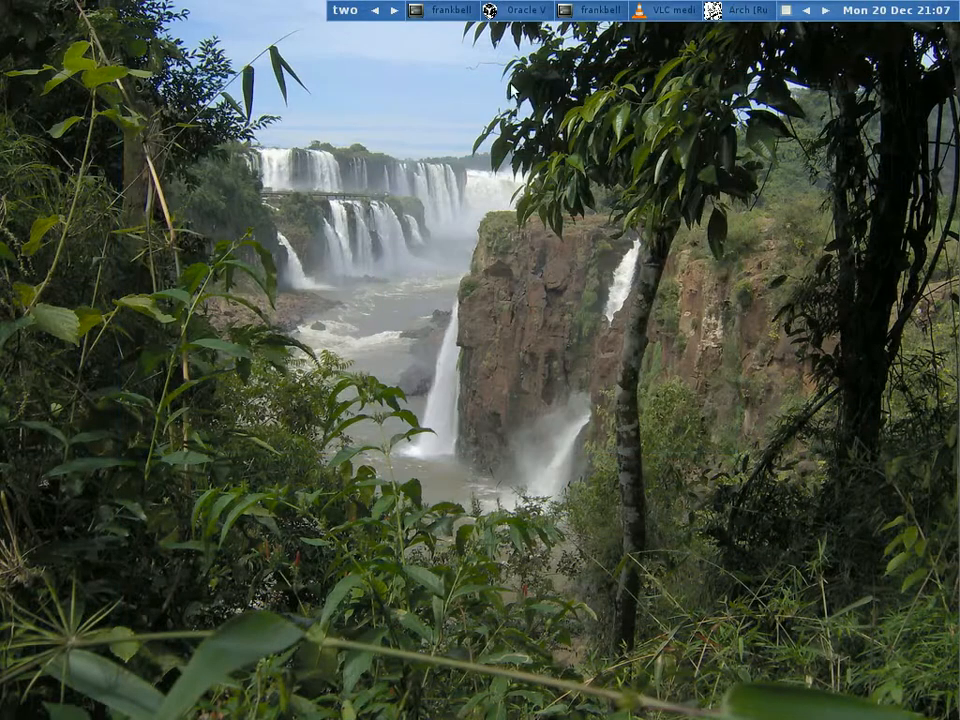
pyautogui.click(376, 12)
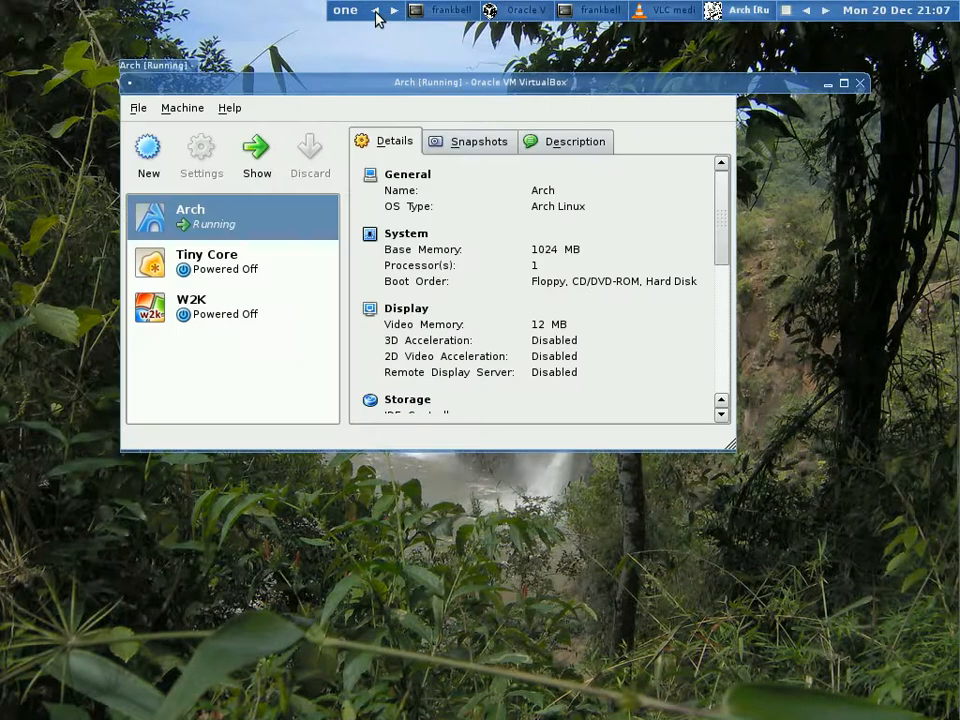
pyautogui.doubleClick(467, 86)
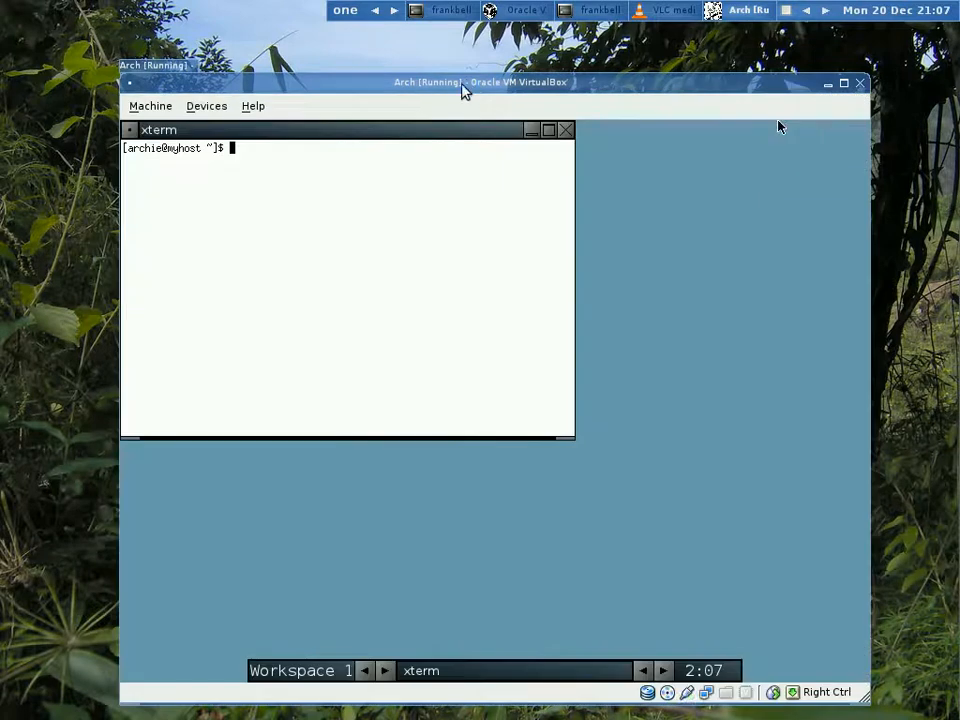
pyautogui.write('firefox')
pyautogui.press('Return')
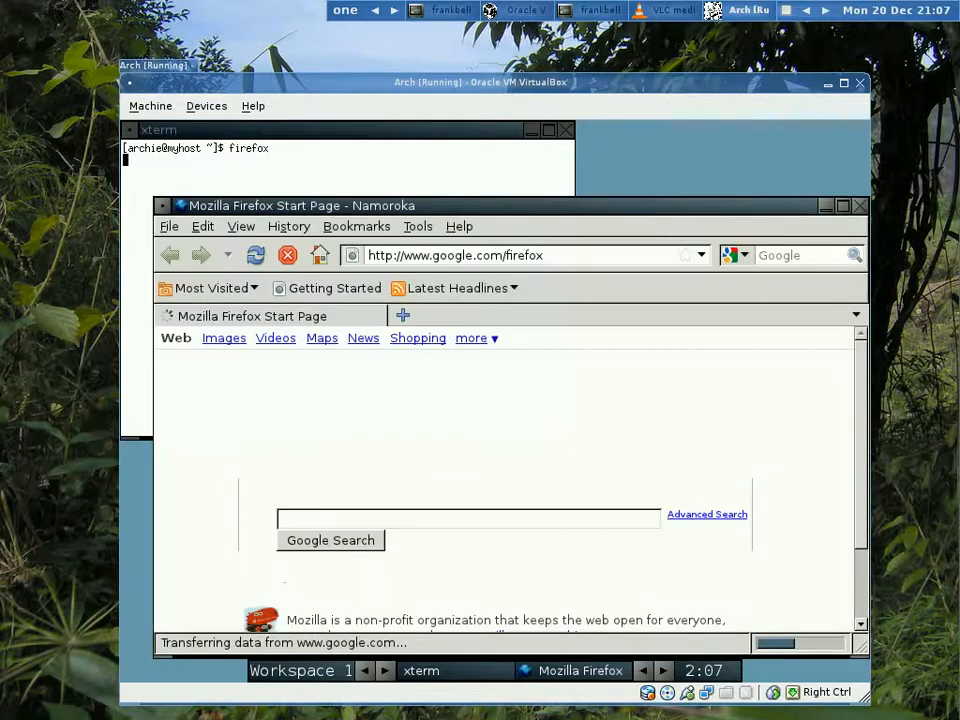
pyautogui.click(702, 256)
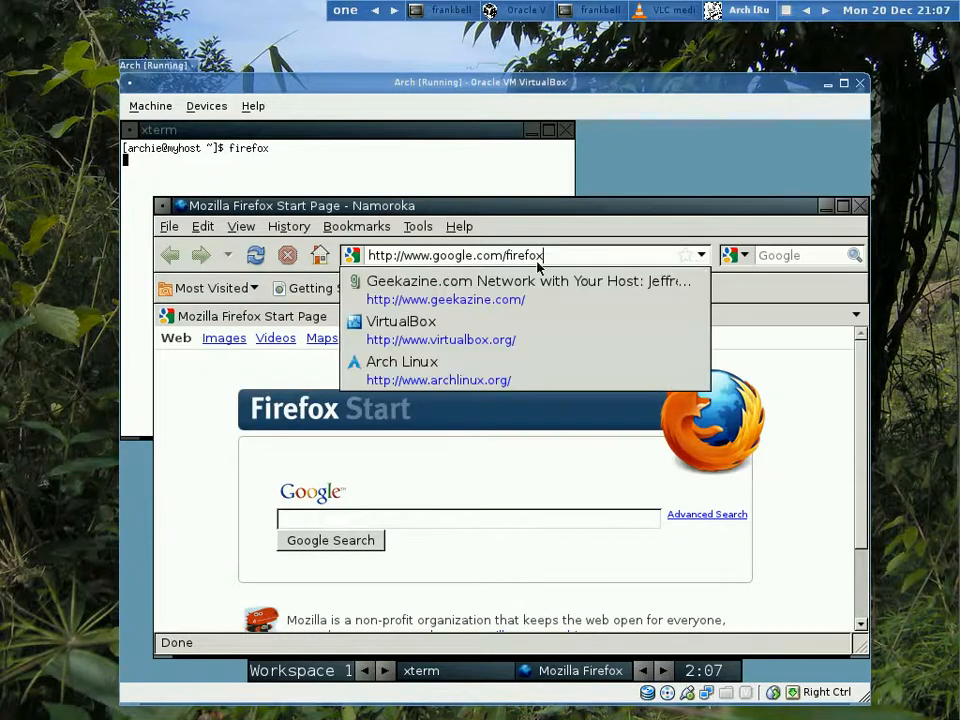
pyautogui.click(486, 301)
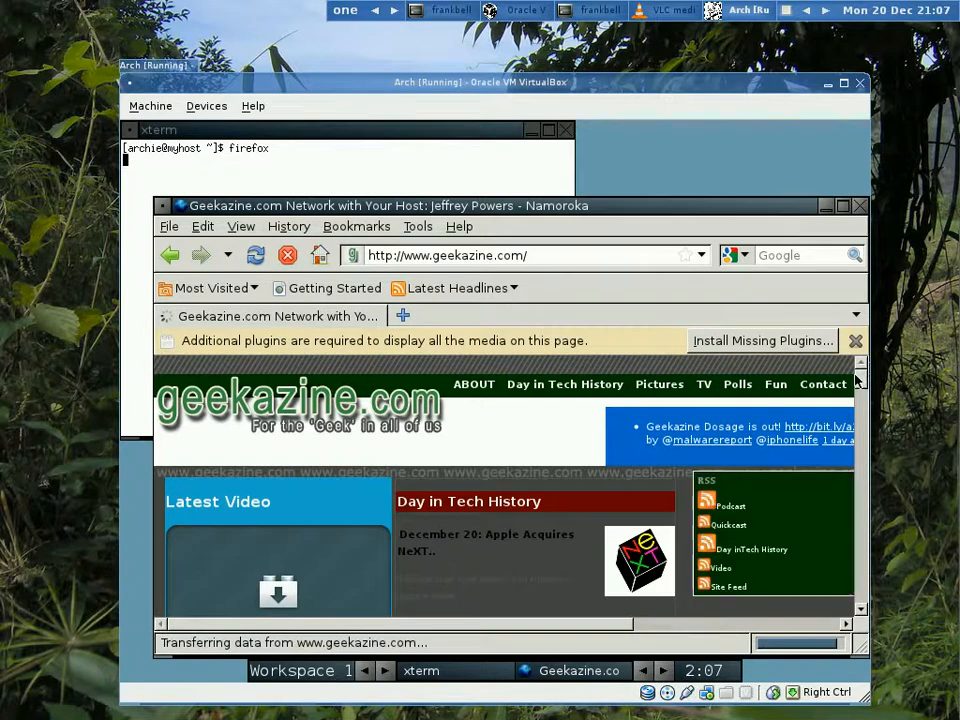
pyautogui.moveTo(857, 380)
pyautogui.mouseDown()
pyautogui.moveTo(858, 398)
pyautogui.moveTo(862, 371)
pyautogui.mouseUp()
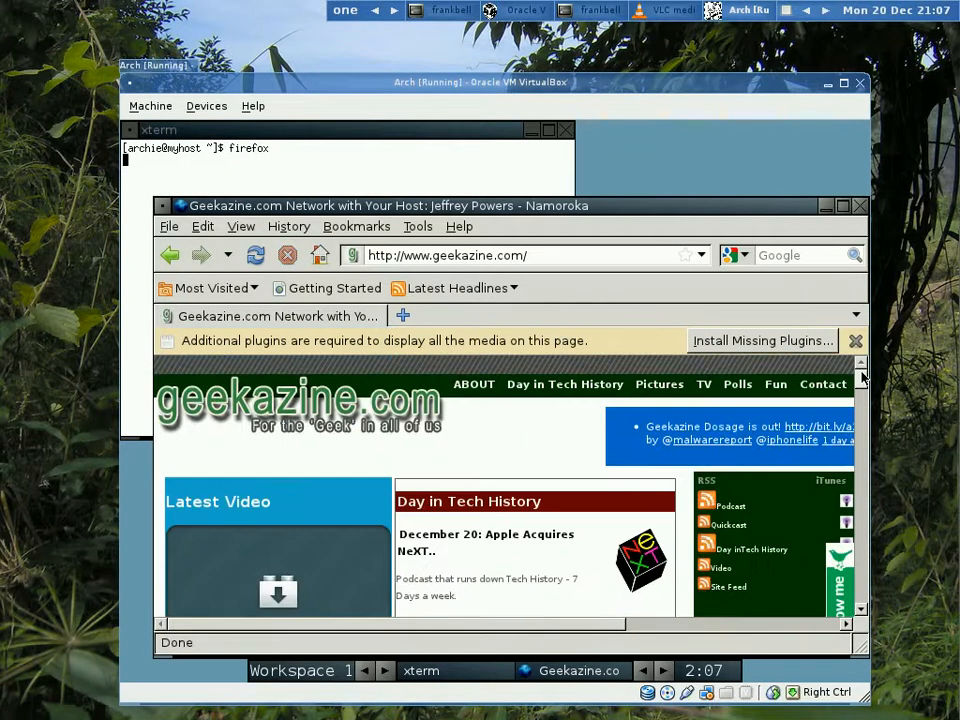
# - Close the guest's browser and xterm windows and exit the Fluxbox session to the text console
pyautogui.click(861, 209)
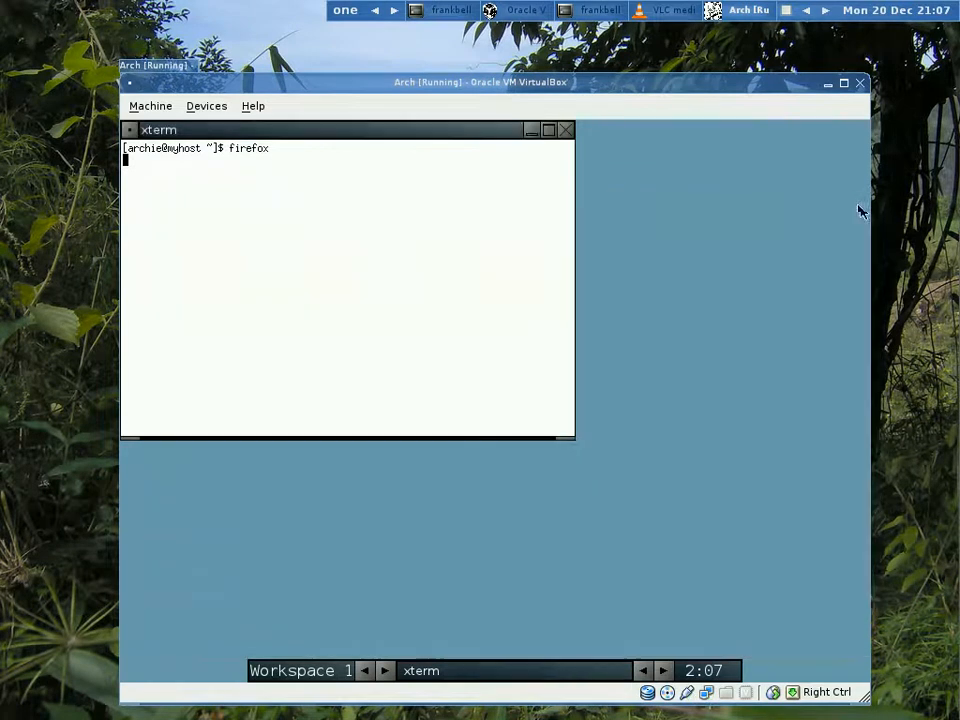
pyautogui.click(566, 131)
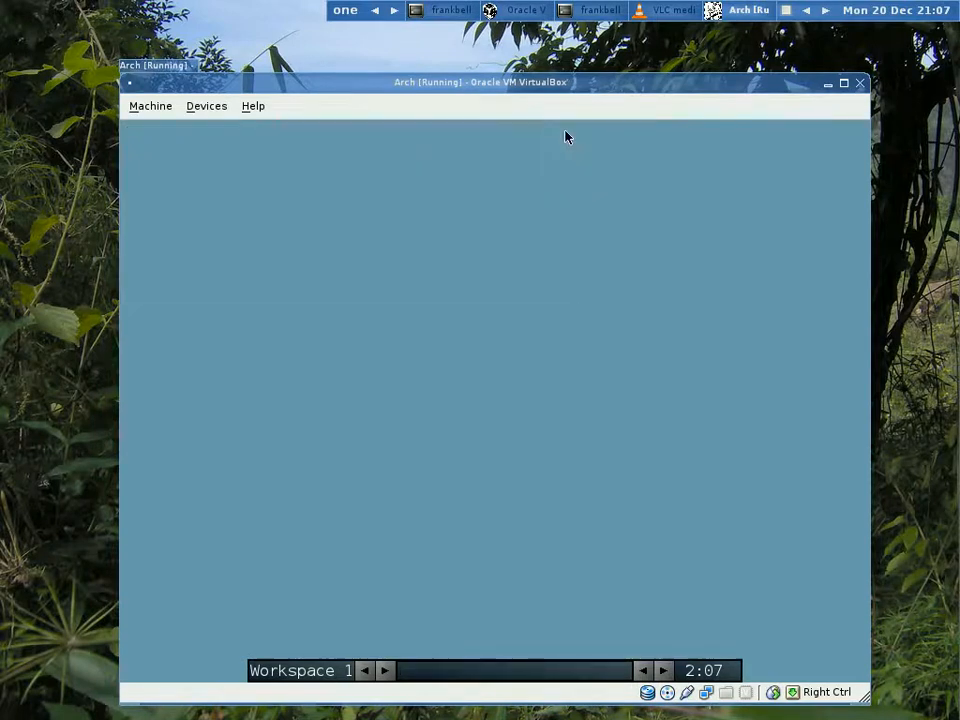
pyautogui.rightClick(527, 226)
pyautogui.moveTo(531, 304)
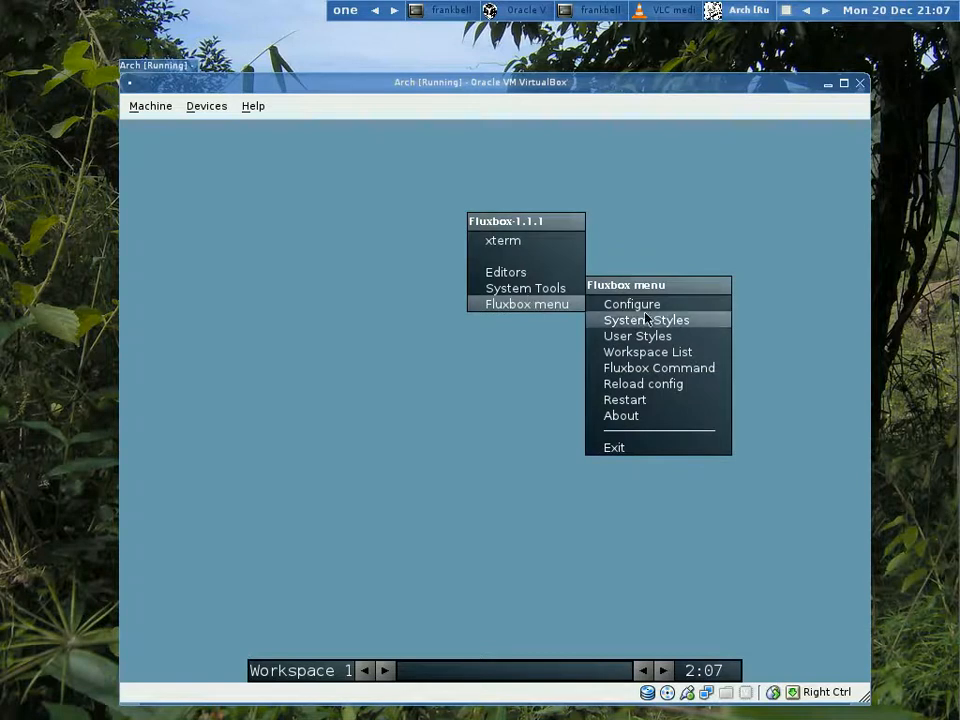
pyautogui.click(636, 449)
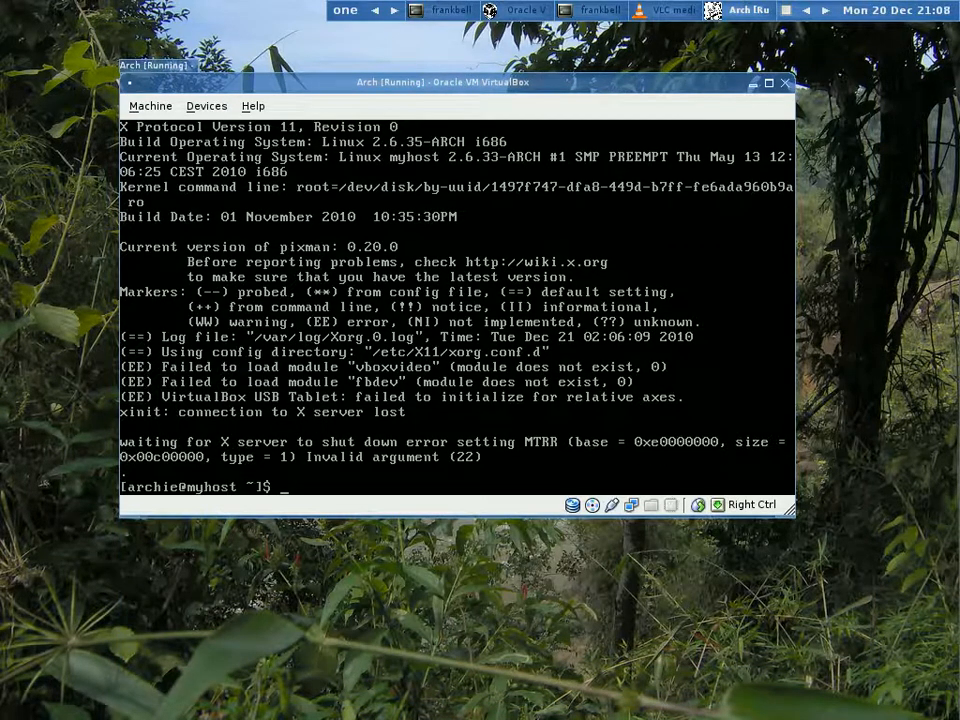
# - Open the guest's ~/.xinitrc in nano by reusing the earlier command from the shell history
pyautogui.write('startx')
pyautogui.press('BackSpace')
pyautogui.press('BackSpace')
pyautogui.press('BackSpace')
pyautogui.press('BackSpace')
pyautogui.press('BackSpace')
pyautogui.press('BackSpace')
pyautogui.write('shutdown now -h')
pyautogui.press('Up')
pyautogui.press('Return')
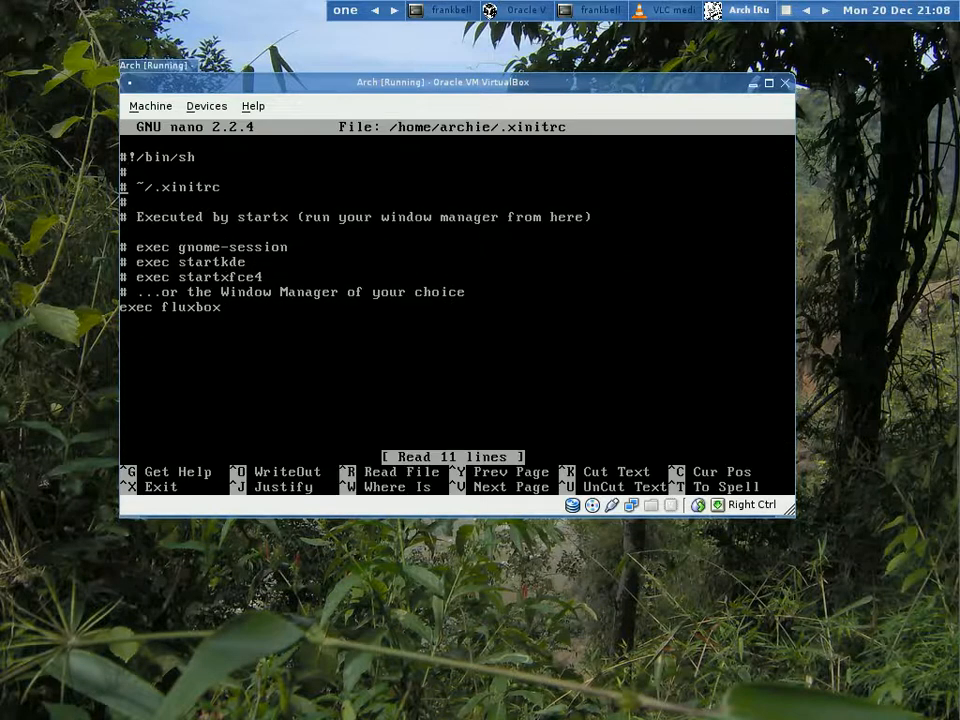
# - Uncomment the exec gnome-session line, comment out exec fluxbox, and save .xinitrc and exit nano
pyautogui.press('Delete')
pyautogui.press('Delete')
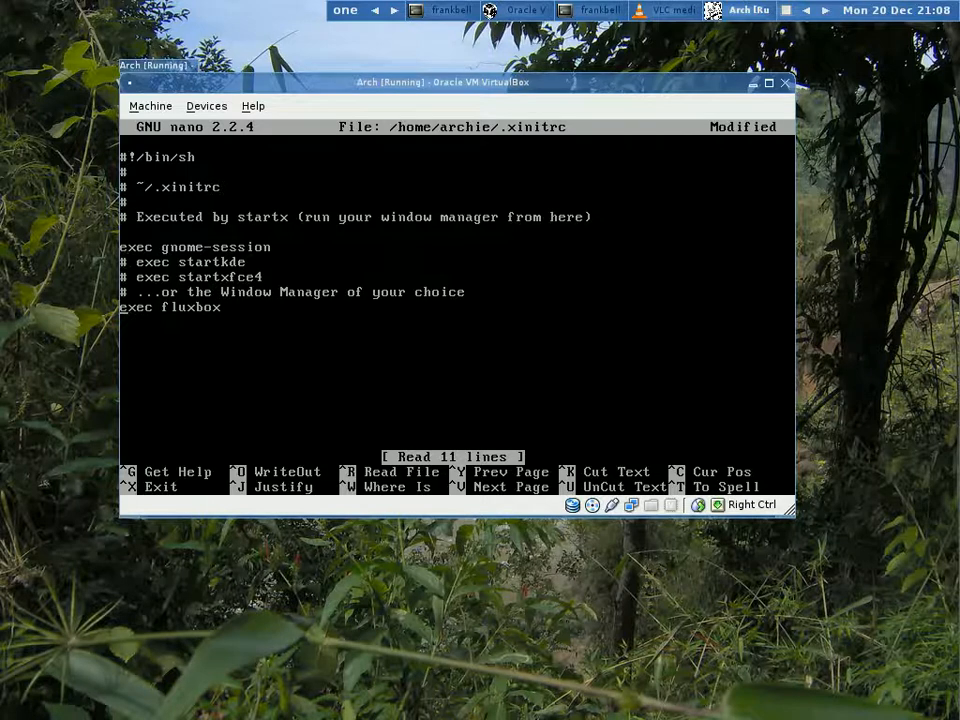
pyautogui.write('#')
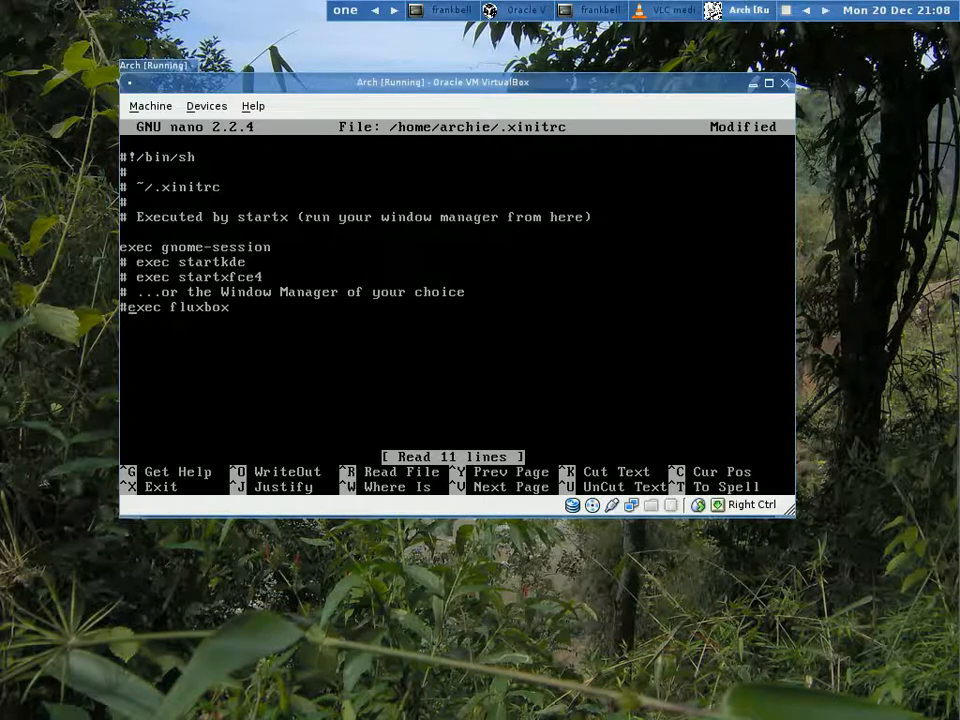
pyautogui.hotkey('ctrl', 'o')
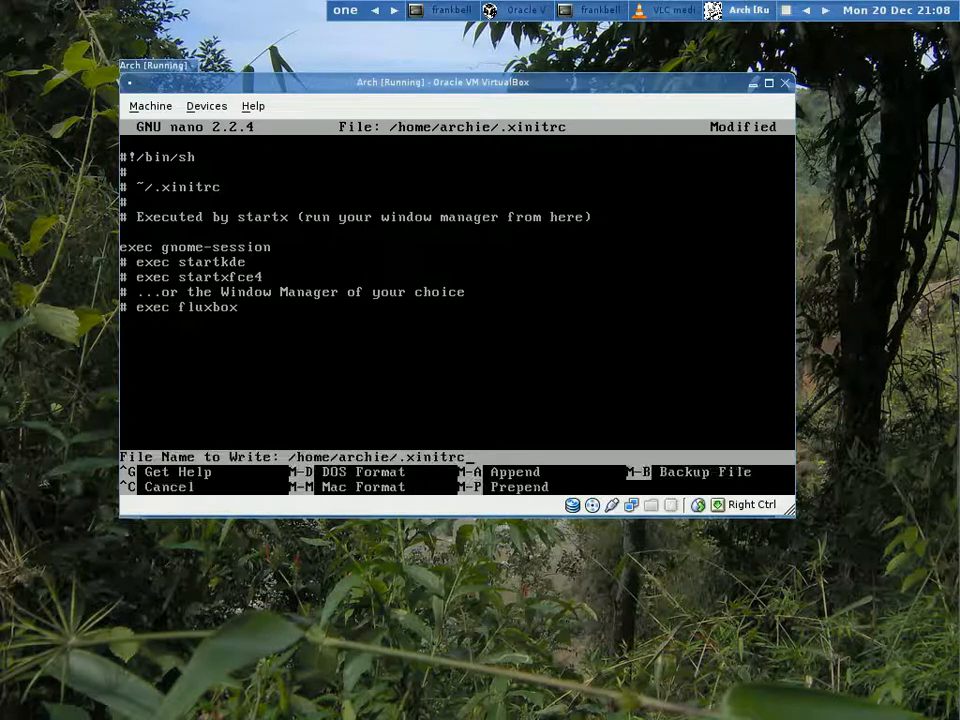
pyautogui.press('Return')
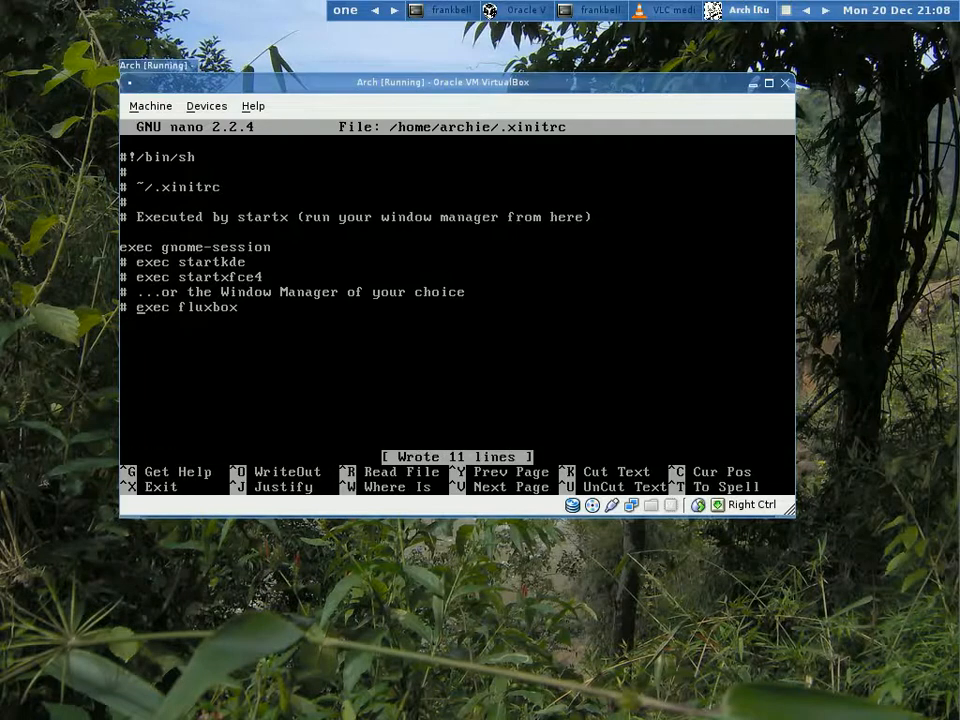
pyautogui.hotkey('ctrl', 'x')
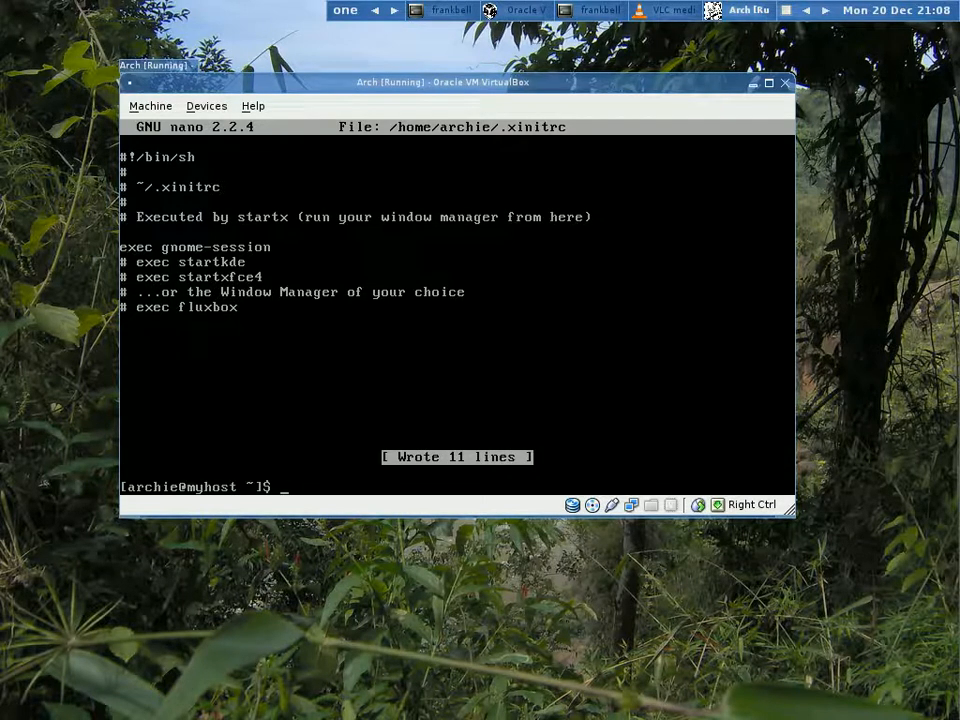
# - Start the guest's GNOME desktop with startx and look through its desktop options and its Applications, Places and System entries
pyautogui.write('startx')
pyautogui.press('Return')
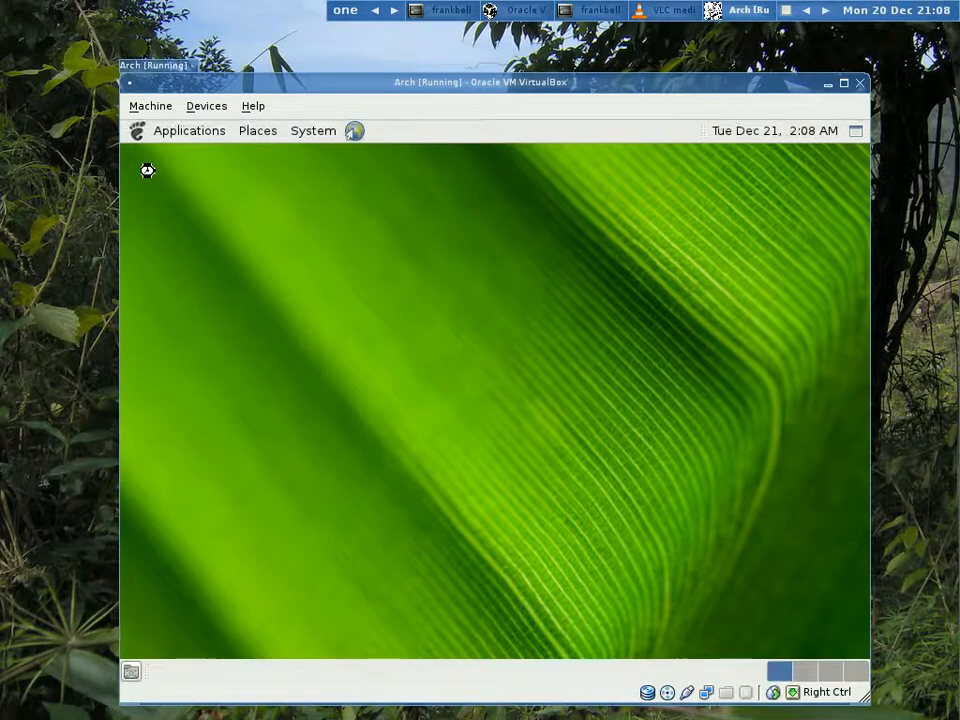
pyautogui.rightClick(605, 358)
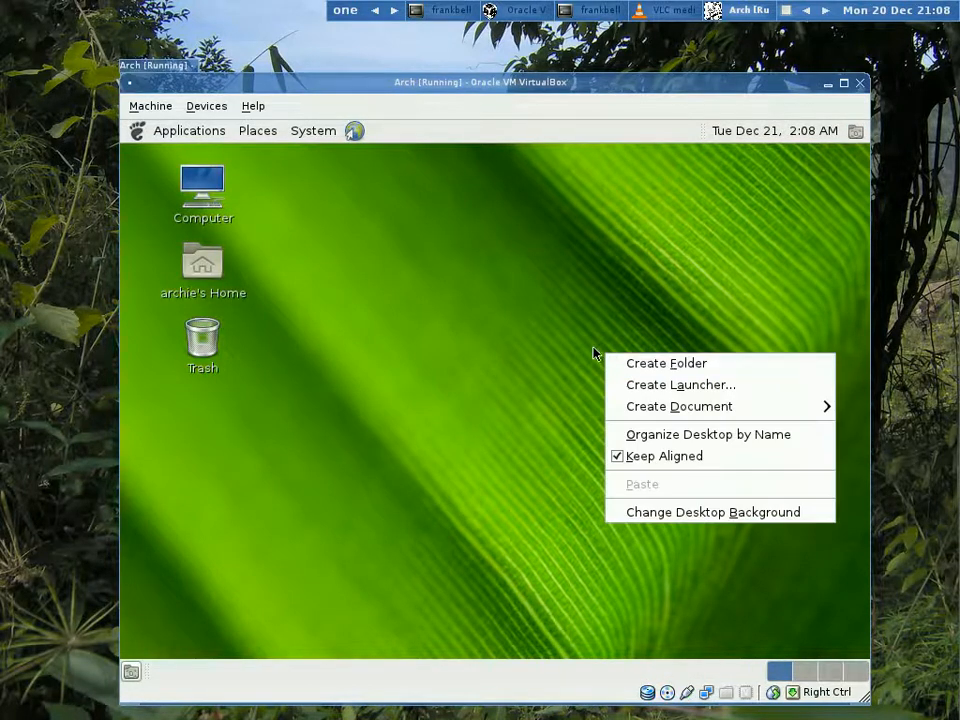
pyautogui.click(206, 131)
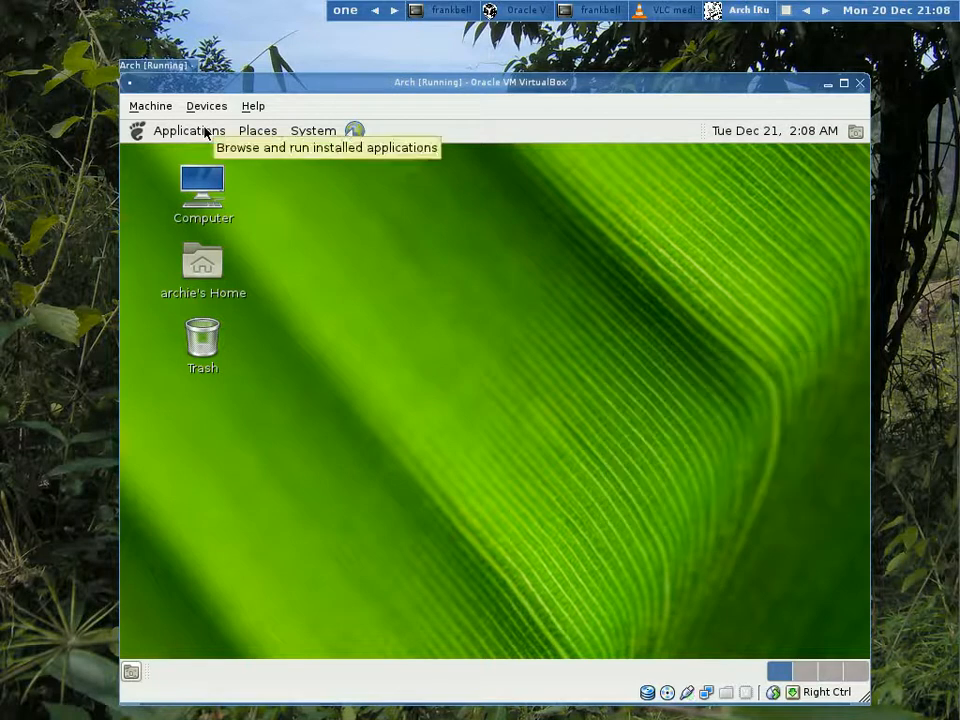
pyautogui.click(206, 131)
pyautogui.moveTo(223, 244)
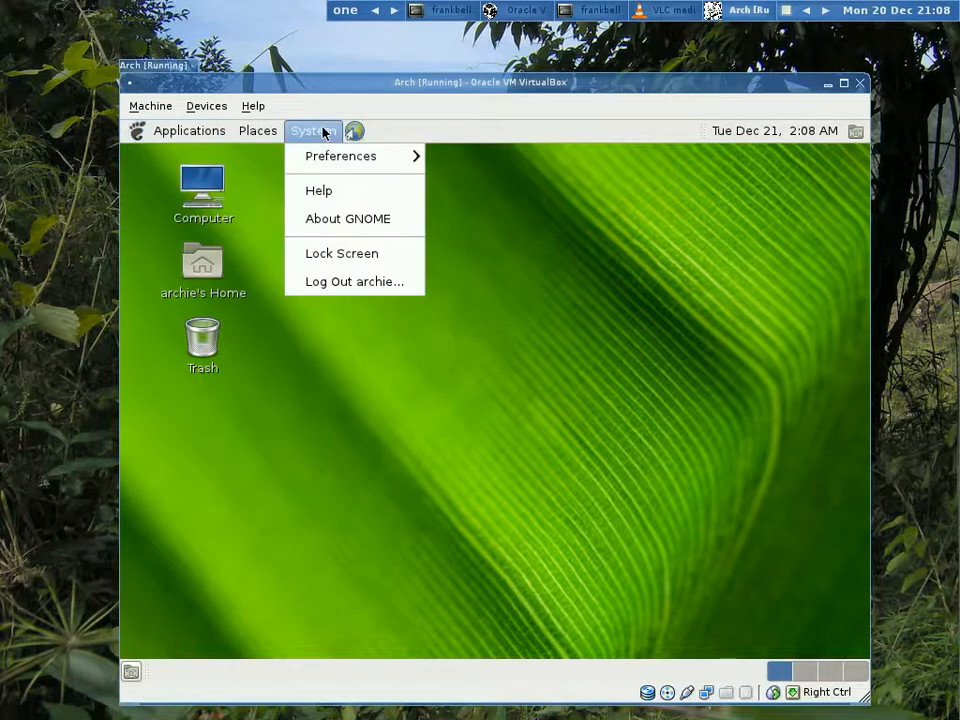
pyautogui.moveTo(267, 136)
# - Log out of the guest's GNOME session and close the Arch virtual machine by powering it off
pyautogui.click(350, 283)
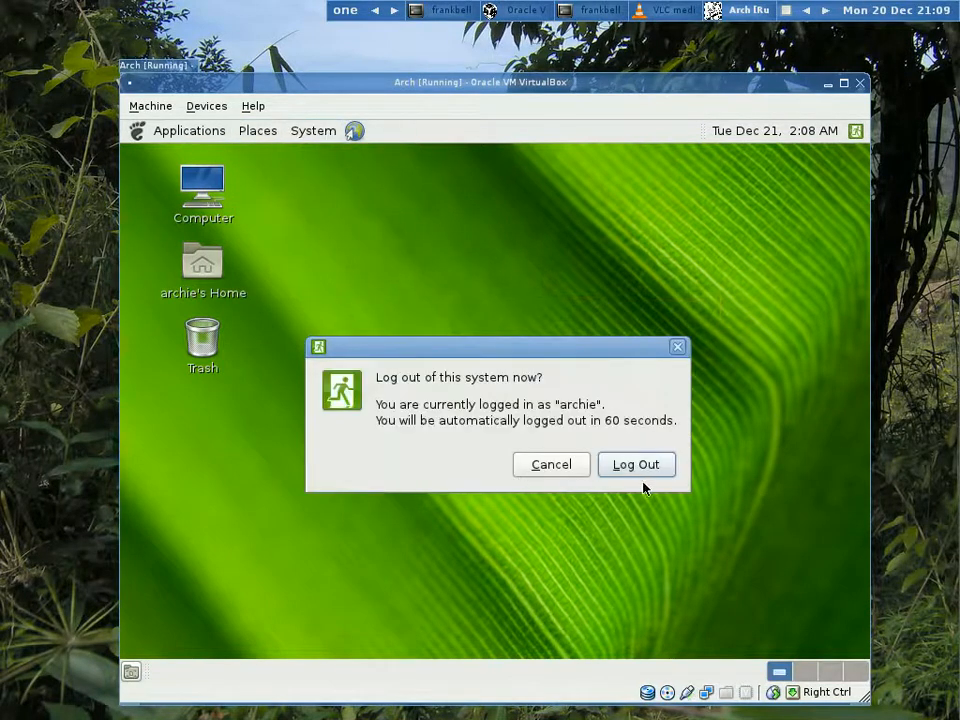
pyautogui.click(645, 468)
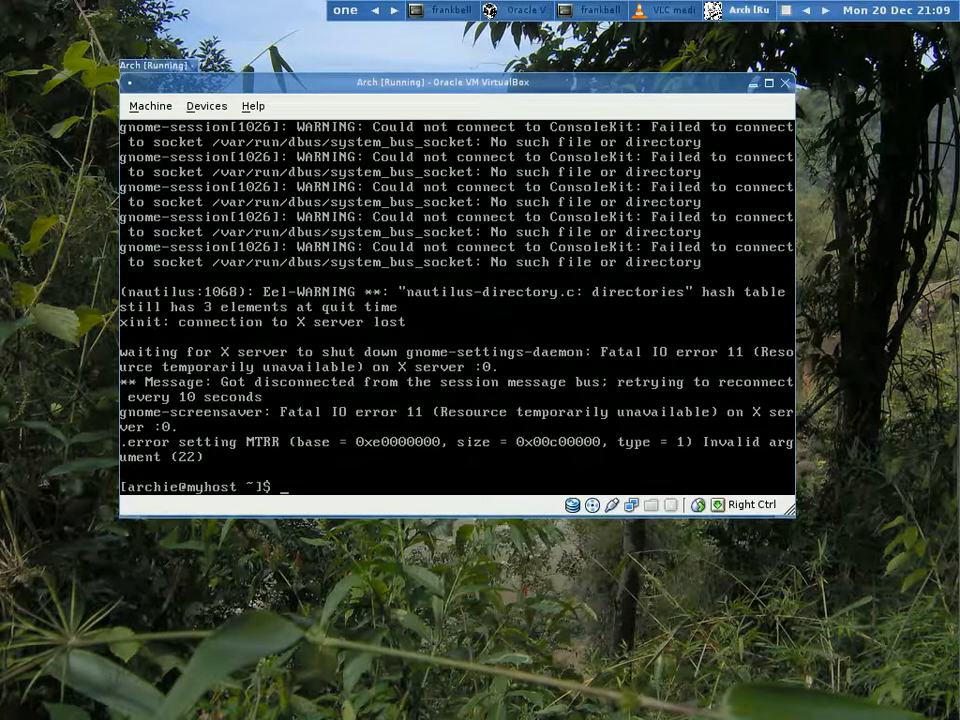
pyautogui.click(786, 84)
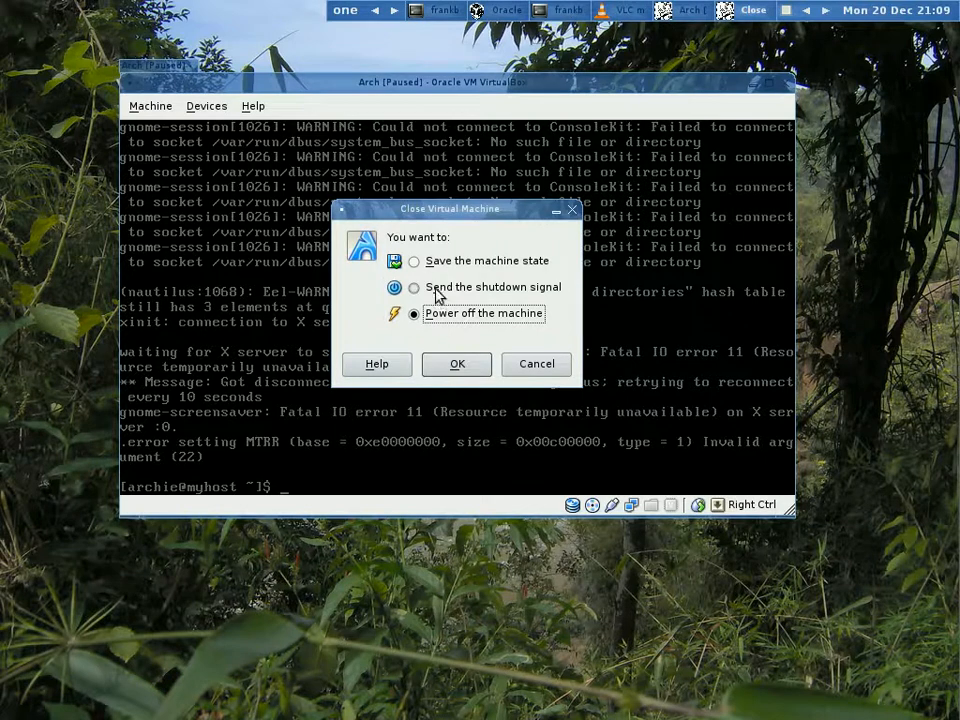
pyautogui.click(458, 364)
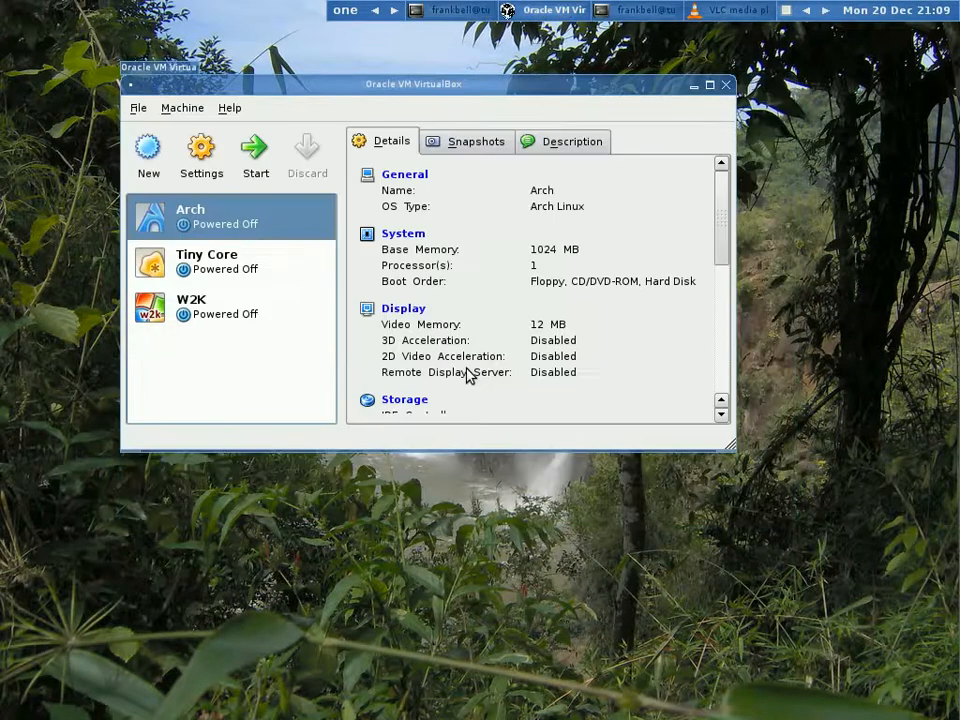